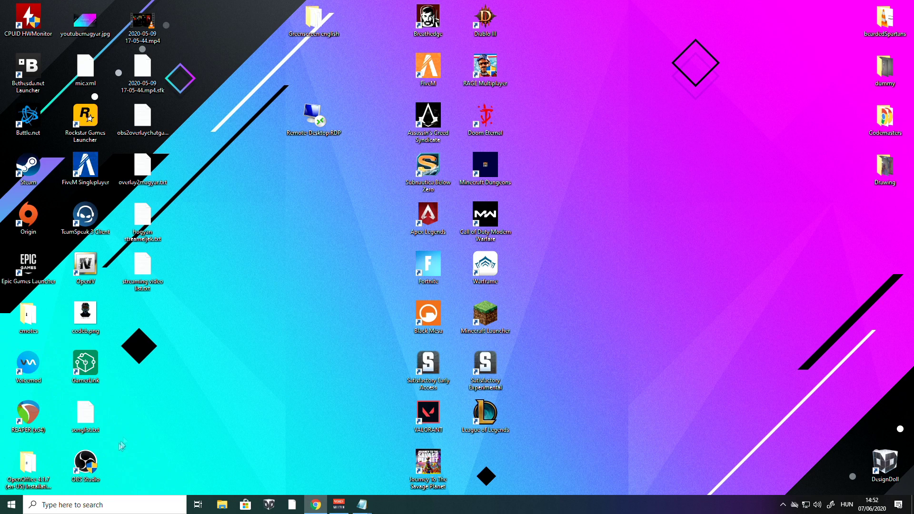
Launch OBS Studio as administrator and move the Starting scene above Screen capture
right_click(96, 466)
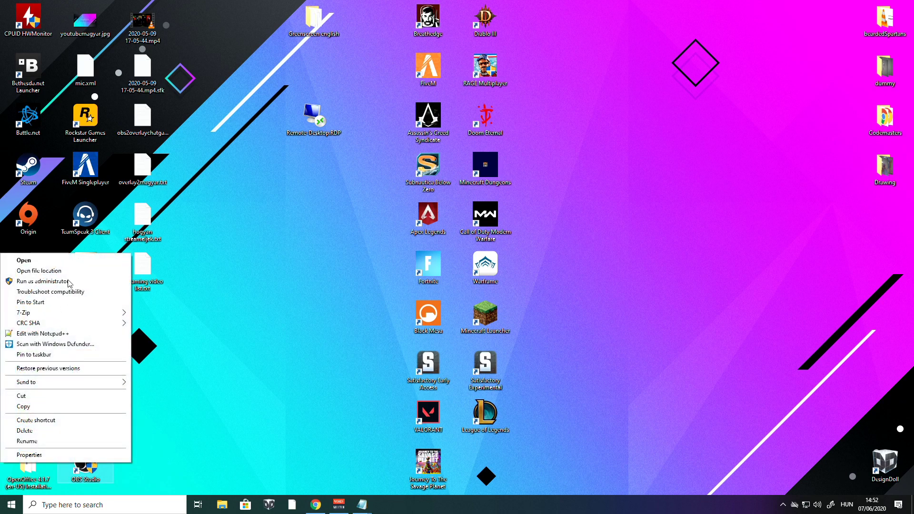
click(69, 281)
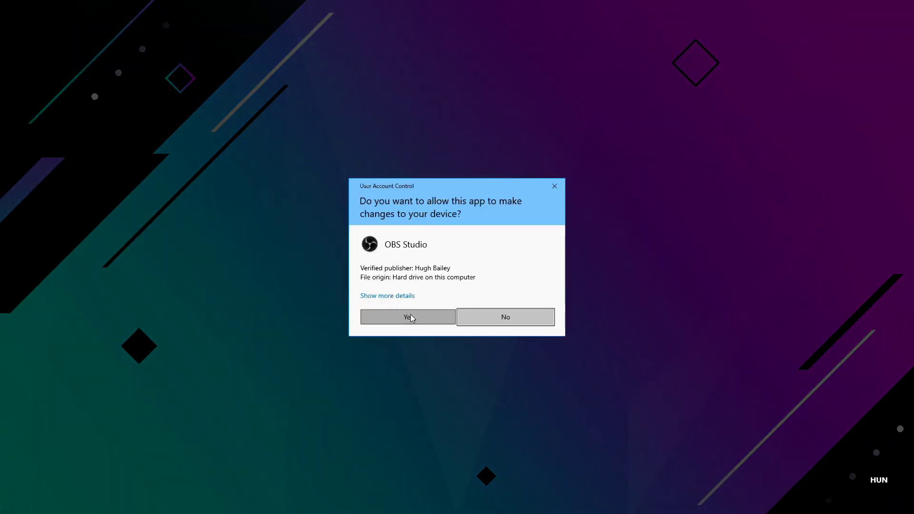
click(405, 316)
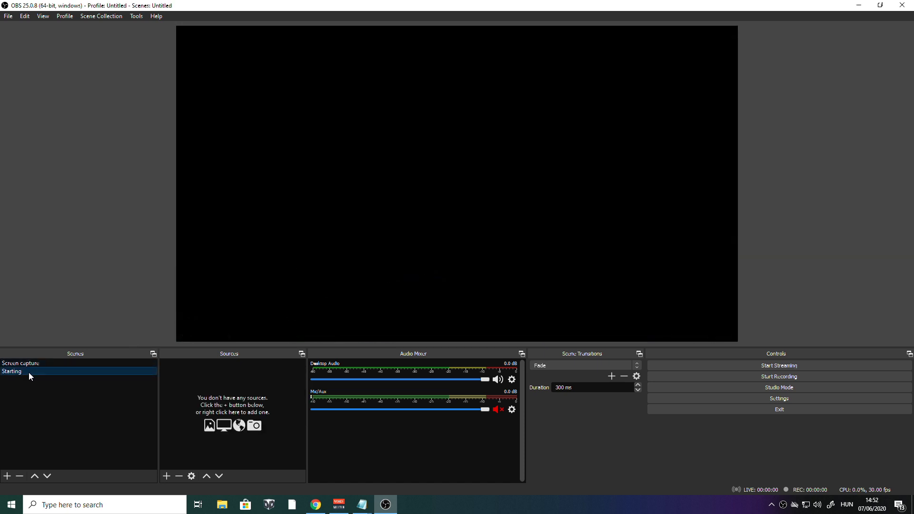
drag(29, 372, 35, 363)
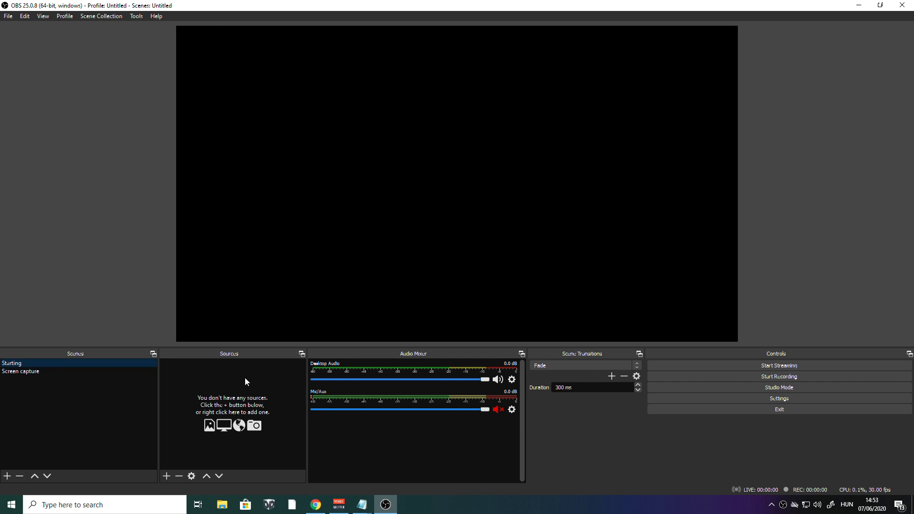
Create a new media source named Background in the Starting scene
click(165, 475)
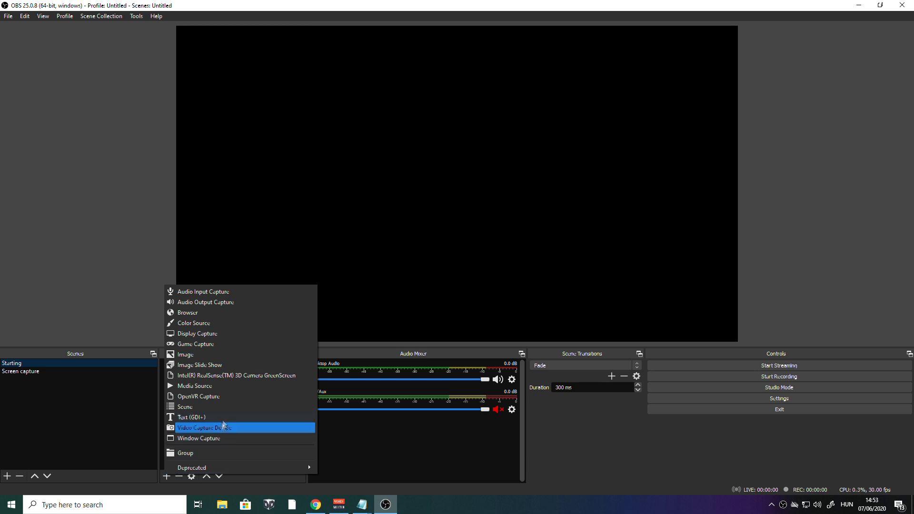
click(238, 385)
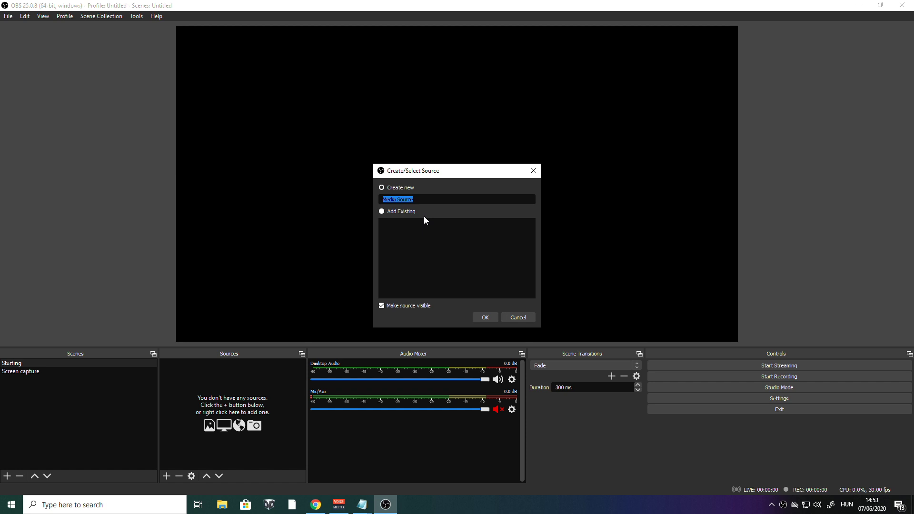
text(Buckground)
click(486, 318)
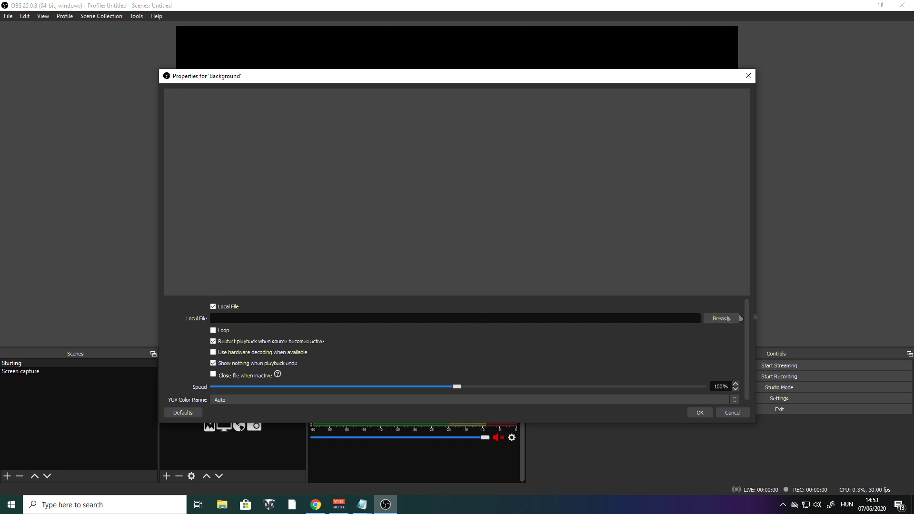
Load Glitch2_Overlay/Scenes/White/Glitch_Stream_Starting.mp4 as the looping Background video and apply
click(719, 319)
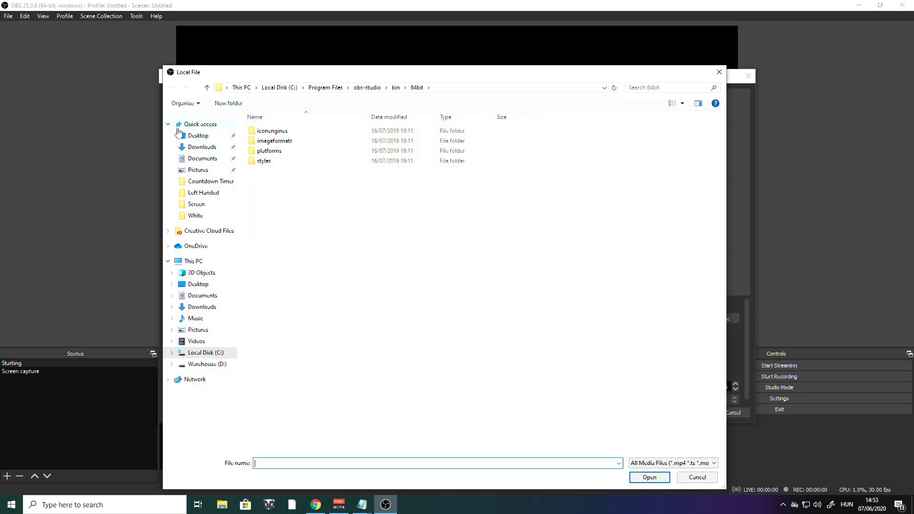
click(193, 137)
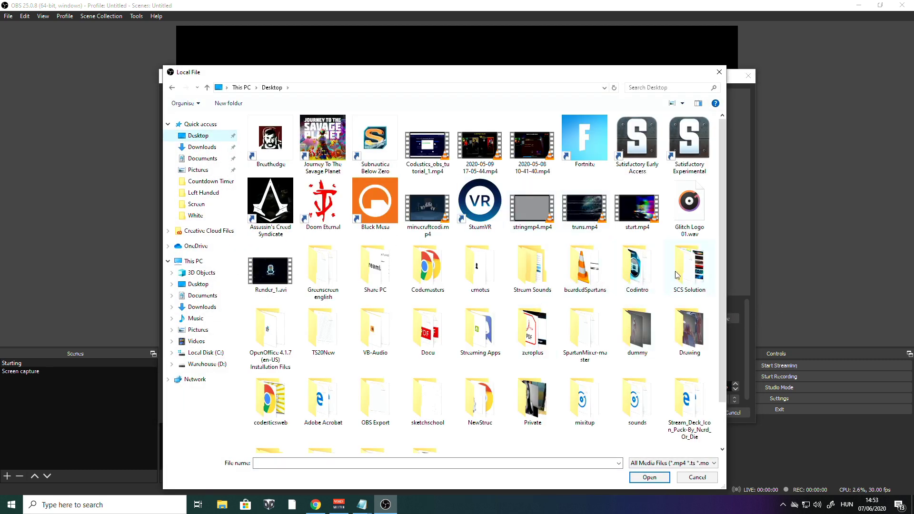
double_click(590, 268)
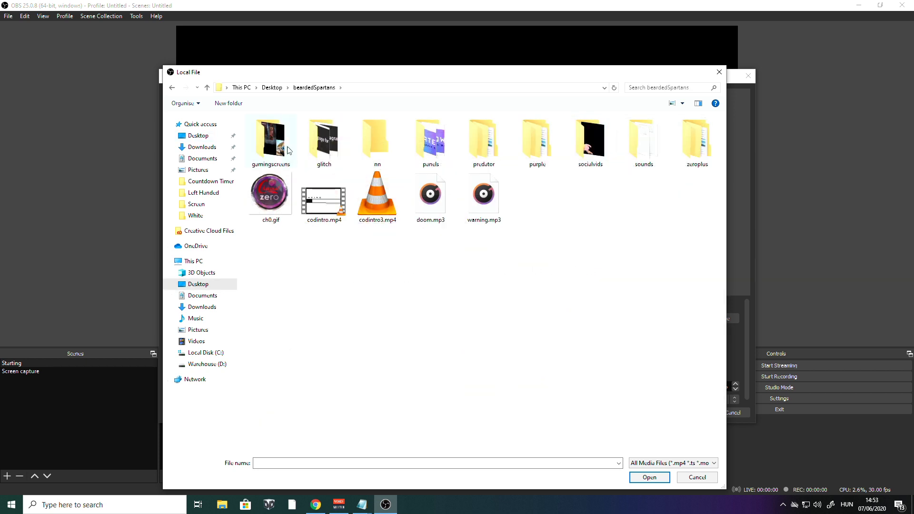
double_click(325, 141)
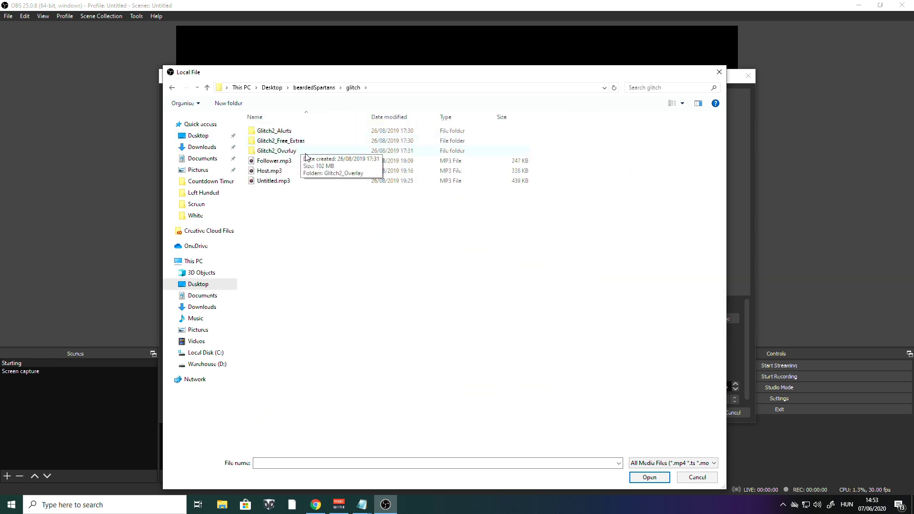
double_click(307, 158)
double_click(291, 131)
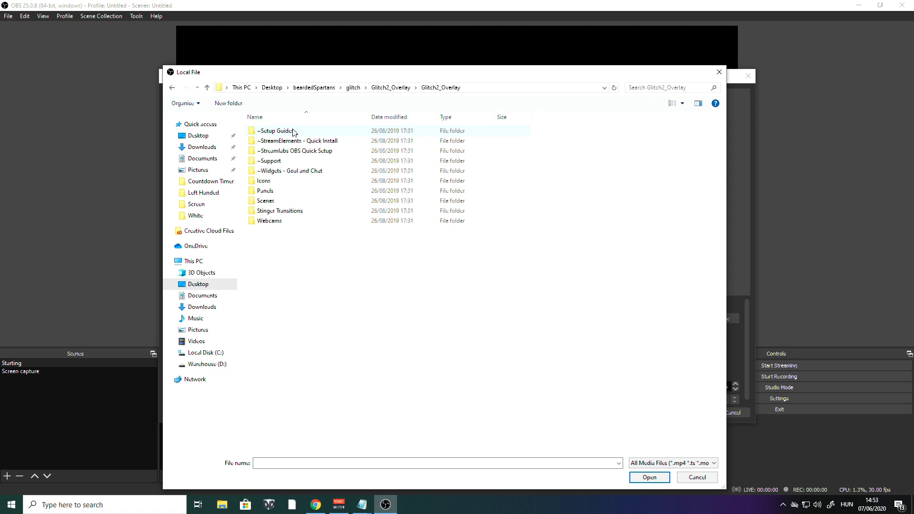
double_click(287, 201)
double_click(284, 161)
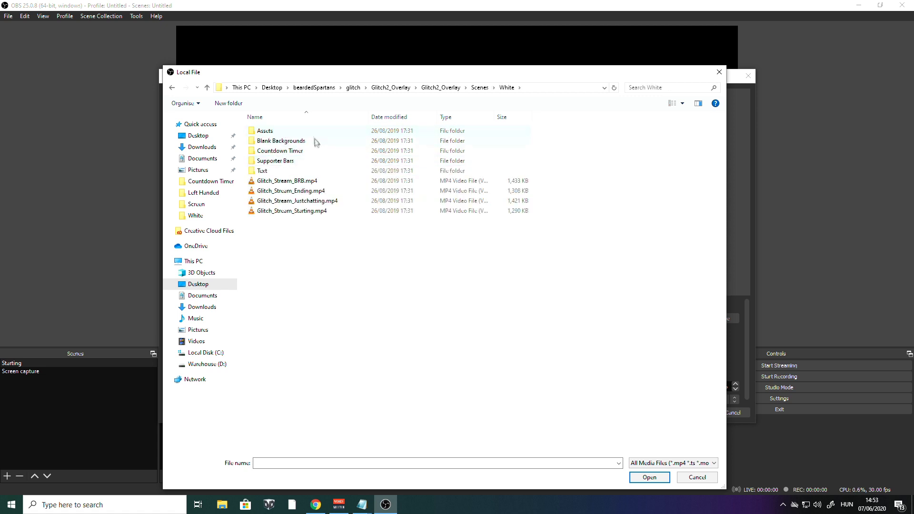
click(320, 214)
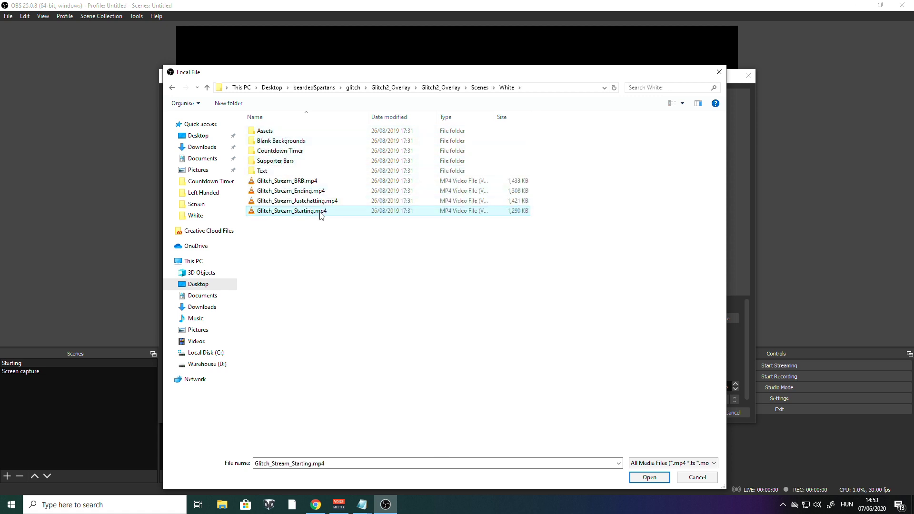
click(651, 480)
click(649, 483)
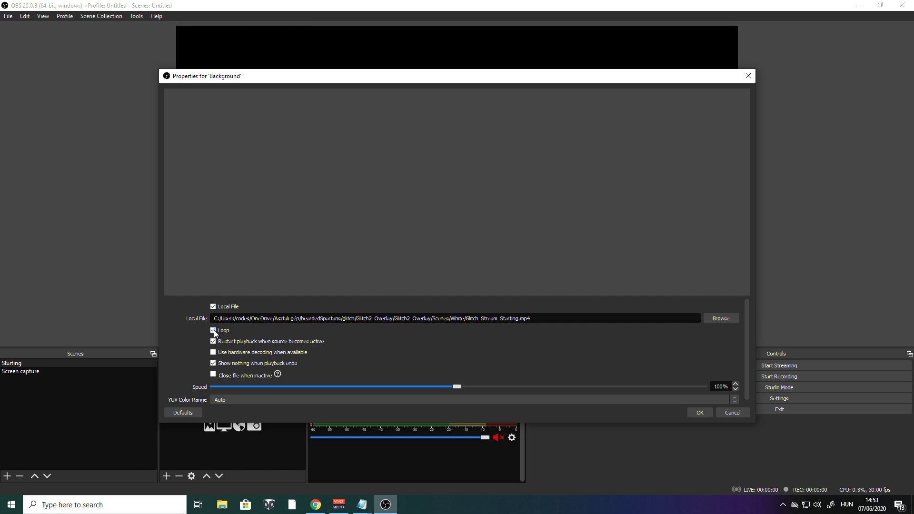
click(700, 412)
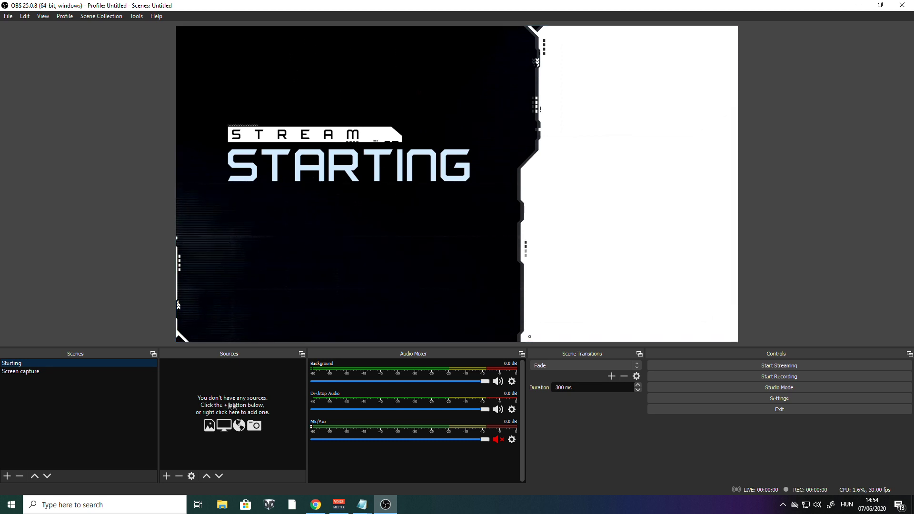
Open the Add Source menu under the Sources panel for the Starting scene
click(166, 477)
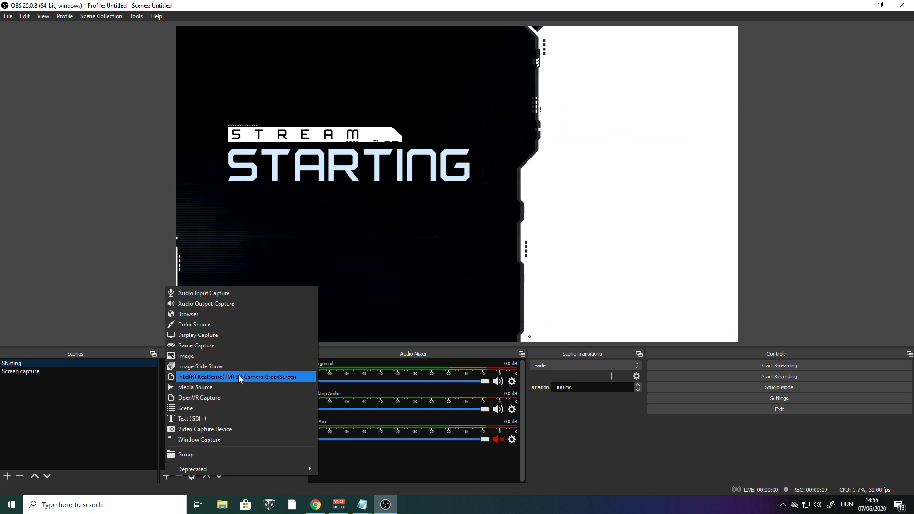
Create another media source named Countdown, correcting the mistyped name
click(230, 387)
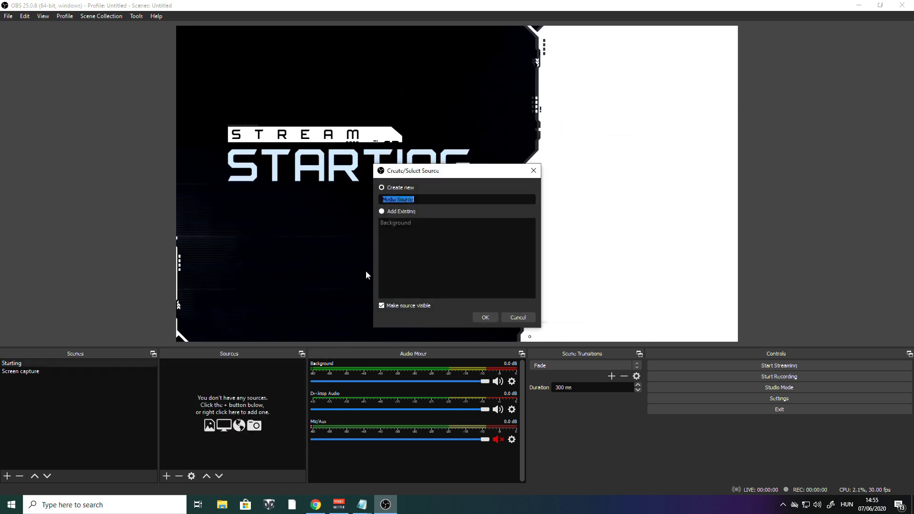
text(COuntdown)
key(BackSpace)
key(BackSpace)
key(BackSpace)
key(BackSpace)
key(BackSpace)
key(BackSpace)
key(BackSpace)
key(BackSpace)
key(BackSpace)
text(Countdown)
click(485, 316)
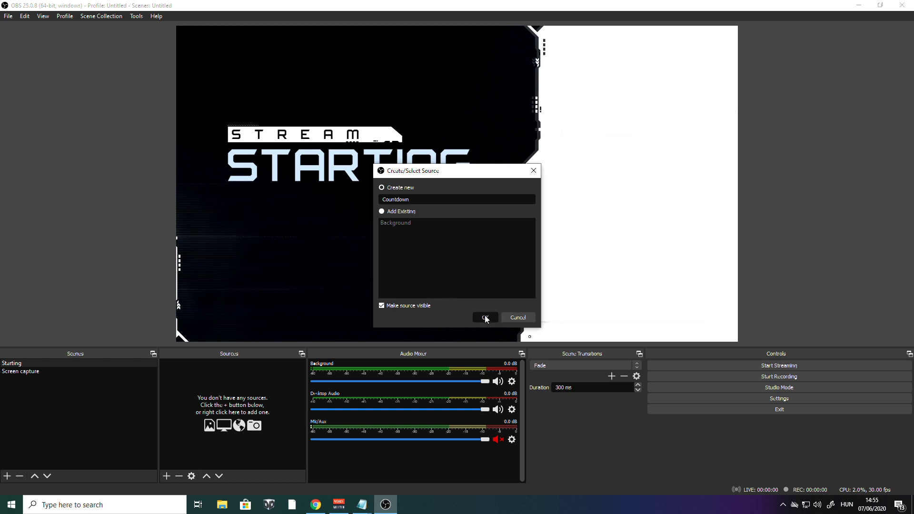
Load Countdown_10mins.webm from the Countdown Timer folder into the Countdown source
click(721, 318)
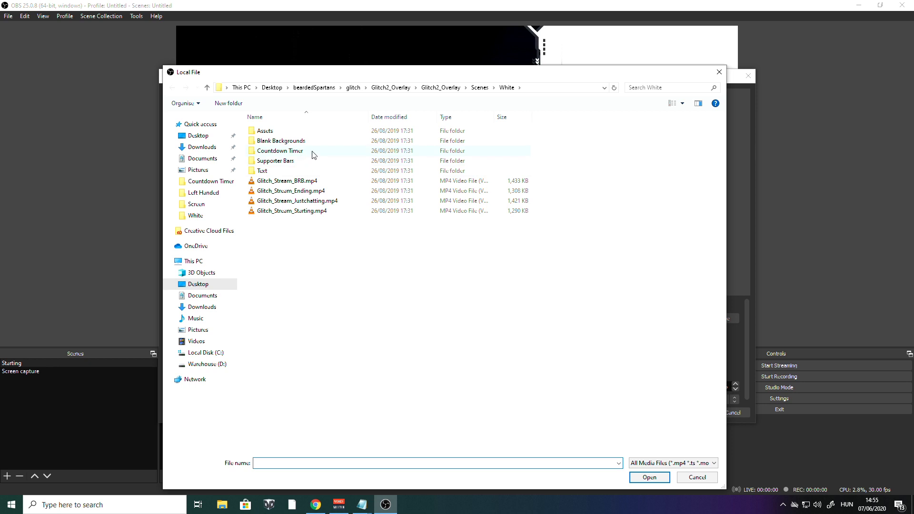
double_click(313, 154)
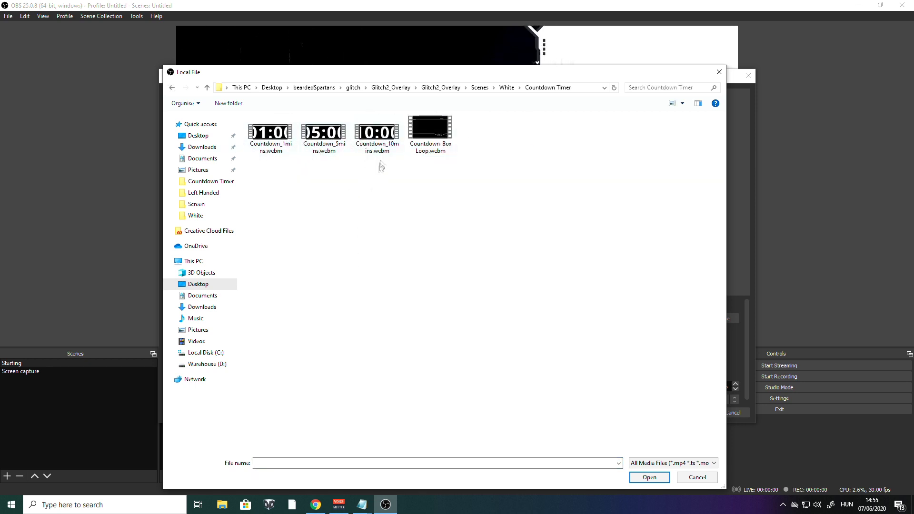
click(385, 130)
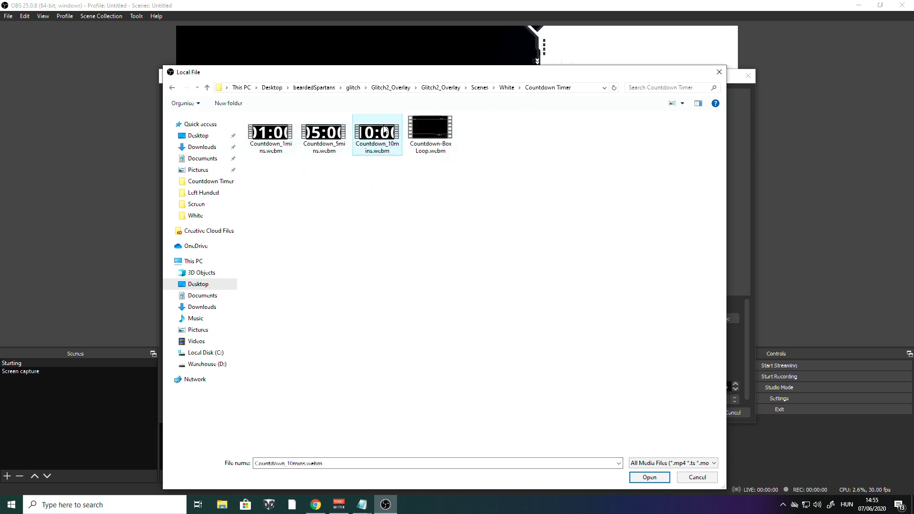
click(650, 477)
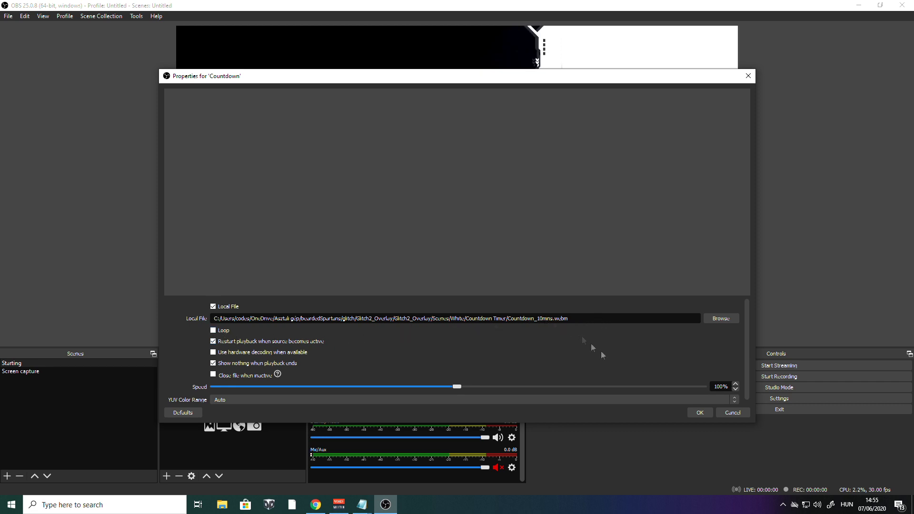
click(699, 413)
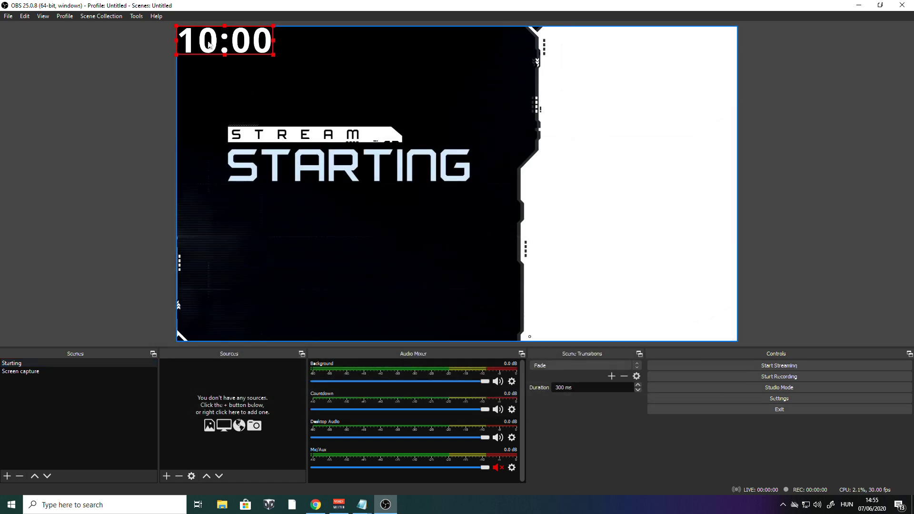
Move the countdown timer just below the STARTING title and reselect the Starting scene
drag(210, 45, 265, 230)
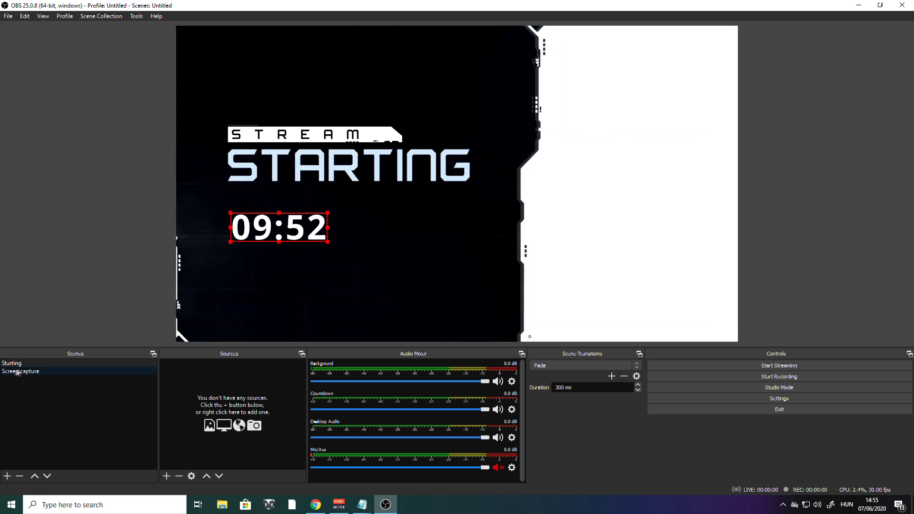
click(33, 371)
click(25, 362)
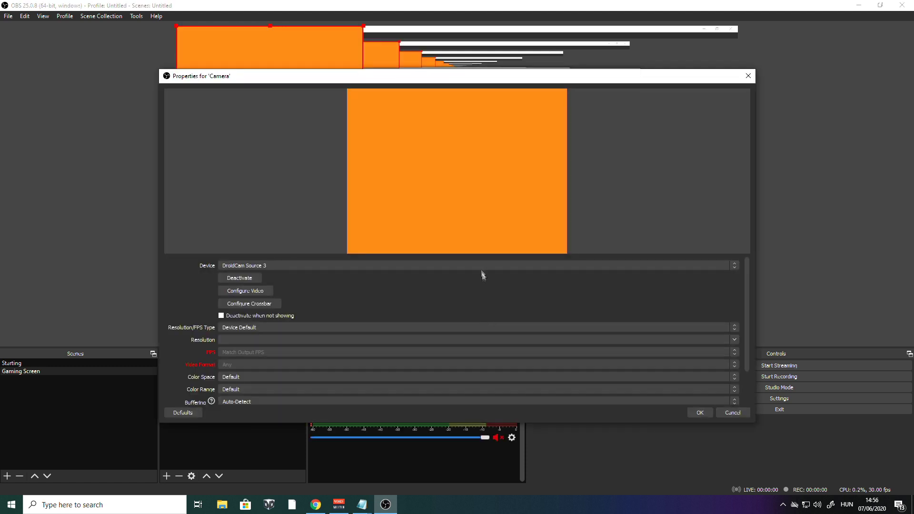
Set the Camera source to the USB Live camera at a custom 1920x1080 resolution
click(482, 265)
click(467, 279)
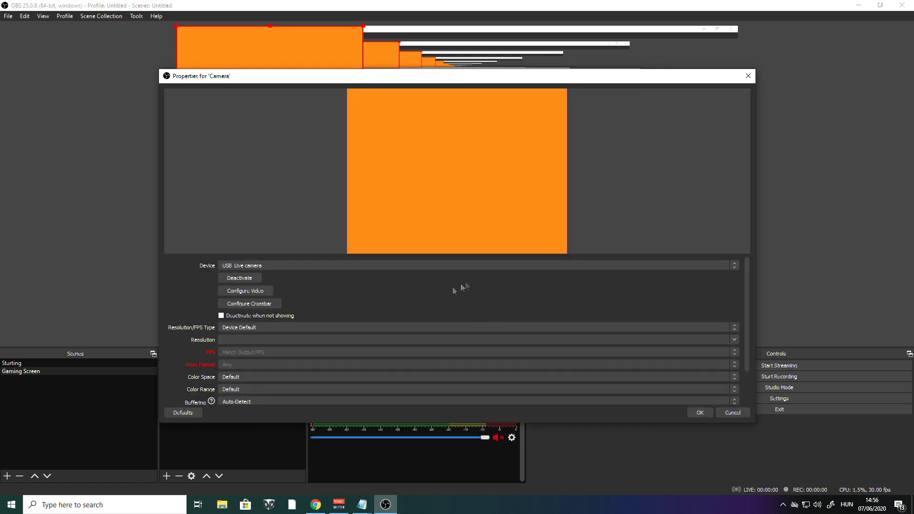
click(350, 326)
click(341, 339)
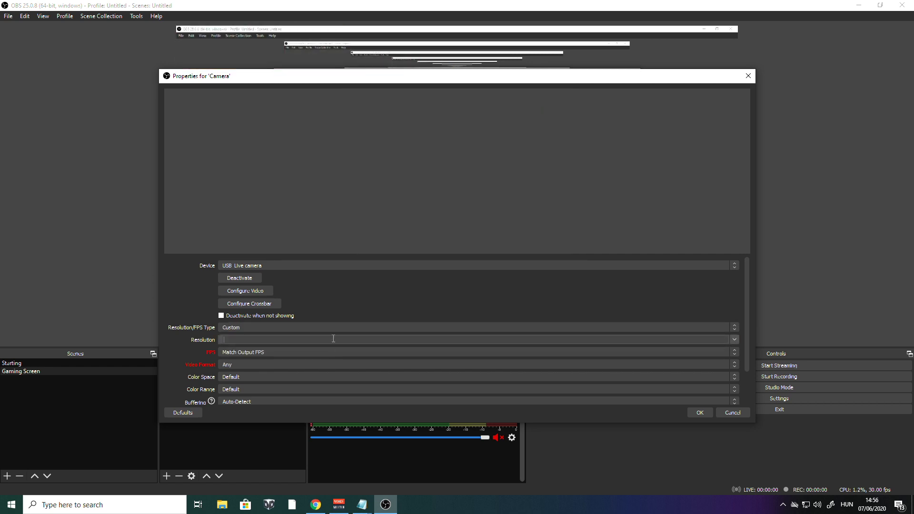
click(734, 338)
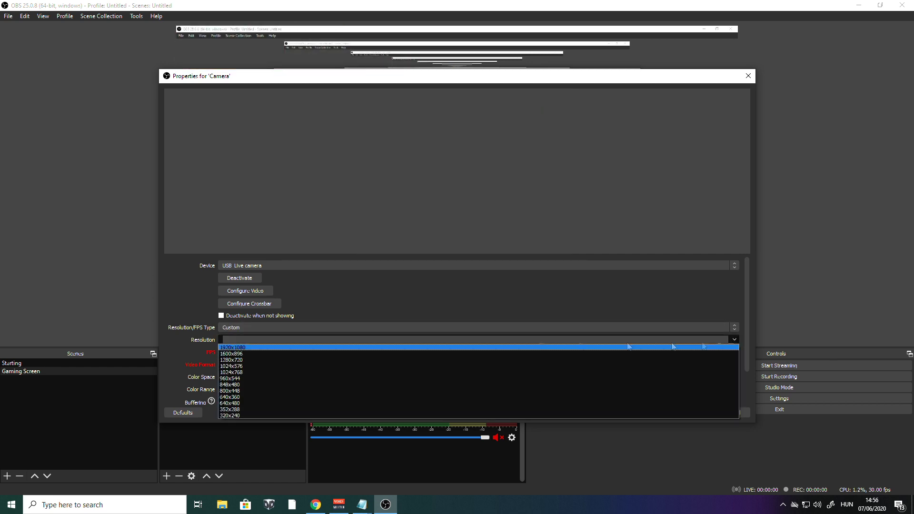
click(428, 349)
click(696, 413)
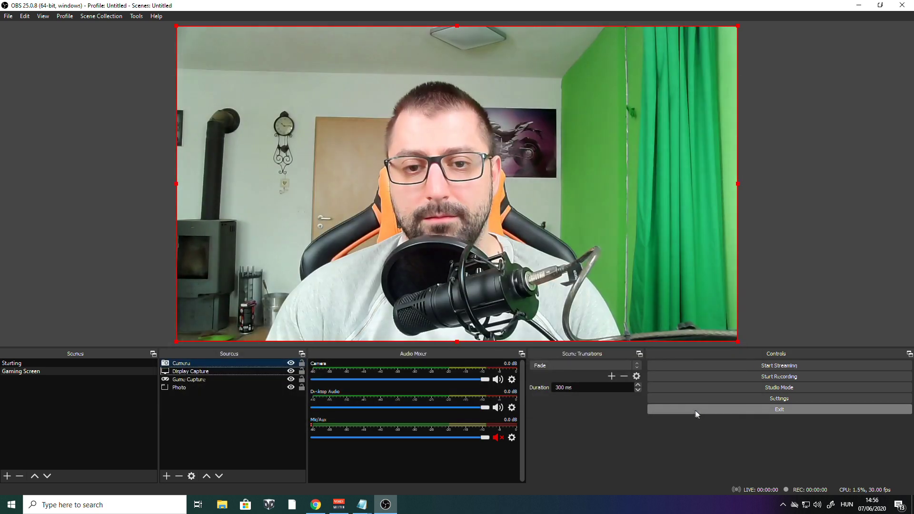
Shrink the camera feed to reveal the display capture and move it to the middle-left
drag(738, 25, 252, 272)
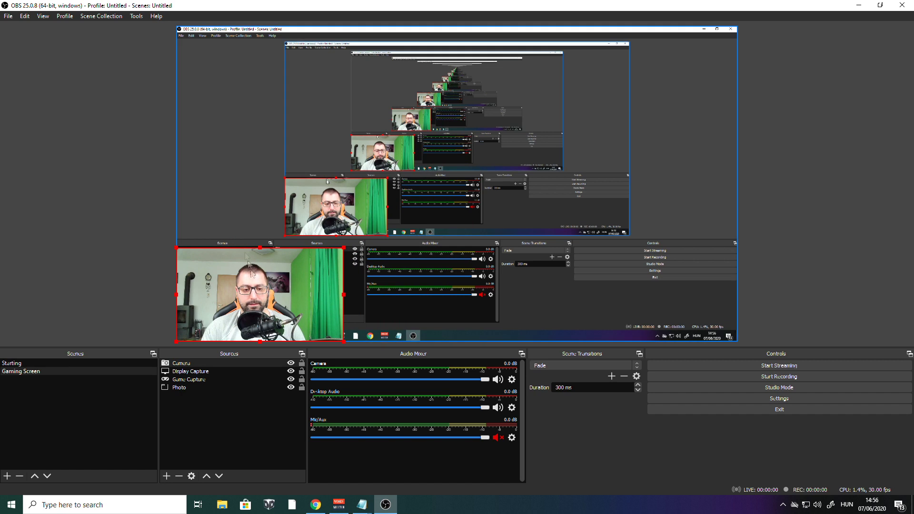
drag(250, 303, 267, 188)
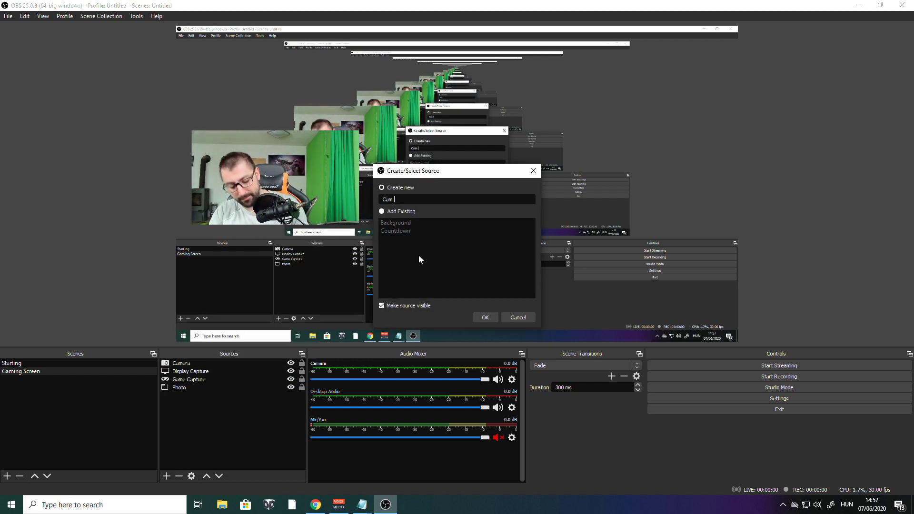
Create the Cam frame source playing Glitch2_Overlay/Webcams/Webcam_4-3_Left.webm
click(481, 316)
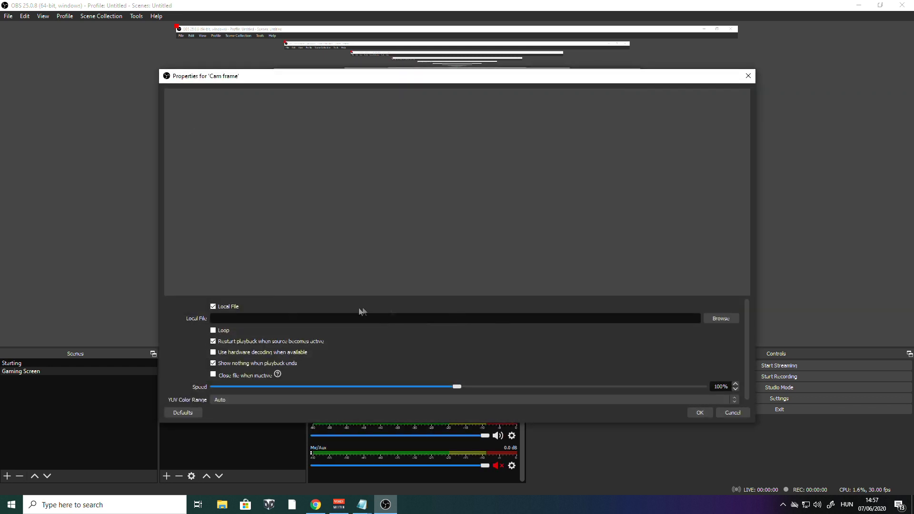
click(716, 318)
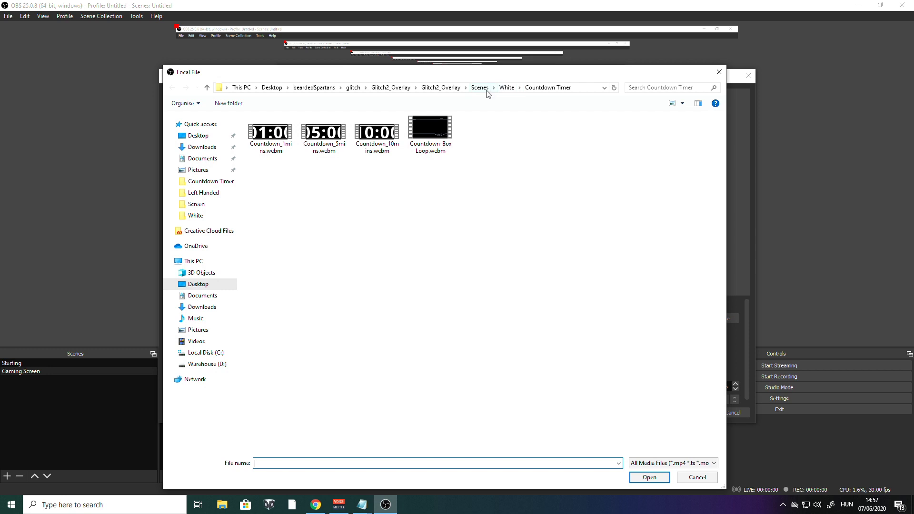
click(509, 89)
click(484, 90)
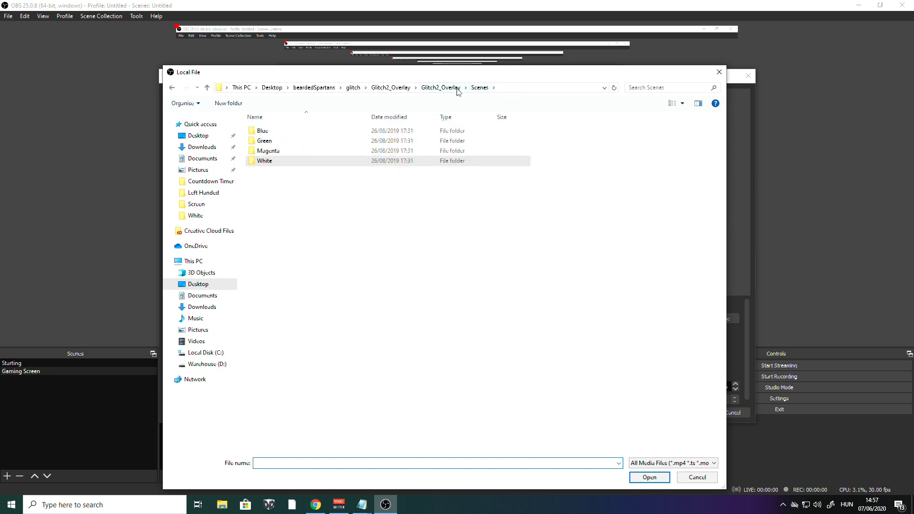
click(453, 90)
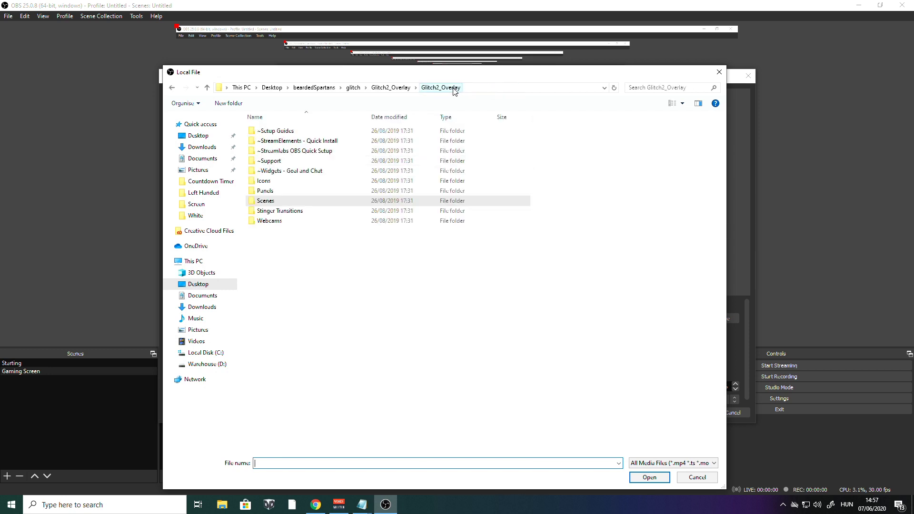
double_click(287, 222)
click(267, 142)
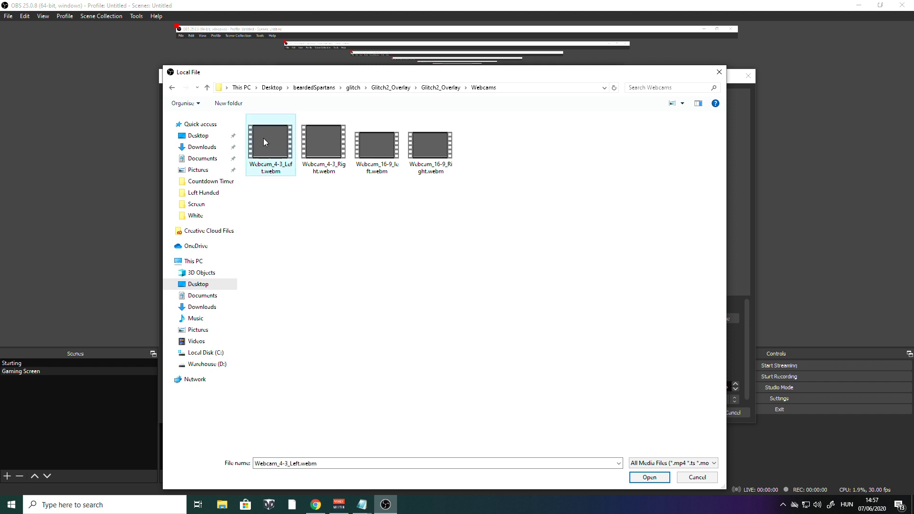
click(649, 477)
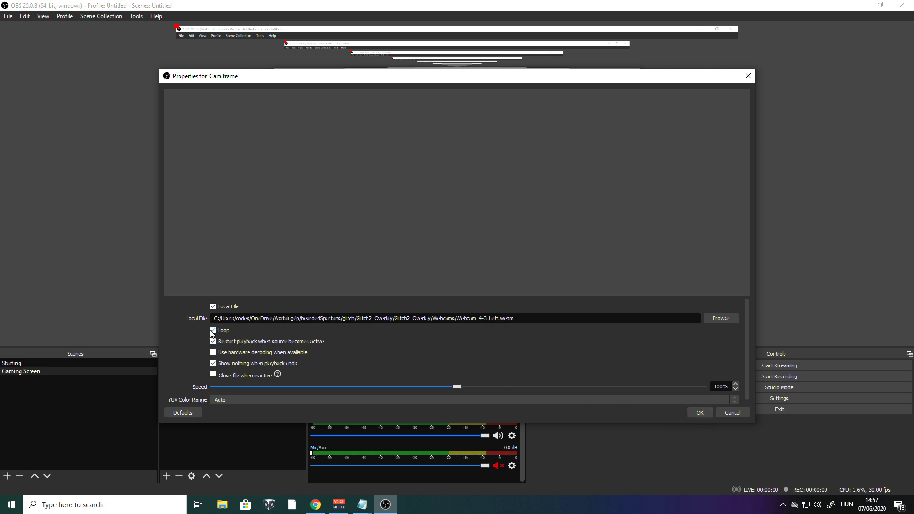
click(703, 412)
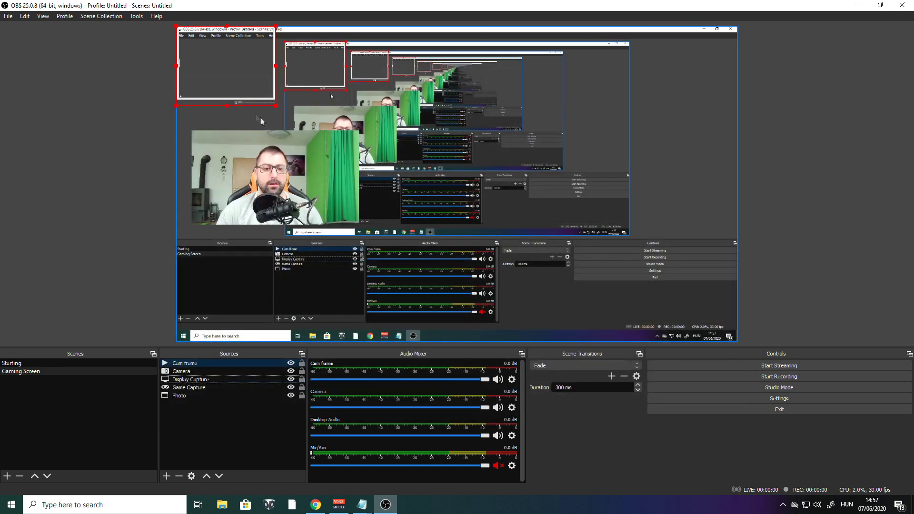
Place the Cam frame over the camera image and narrow the Camera feed to fit inside it
drag(274, 110, 271, 182)
click(303, 205)
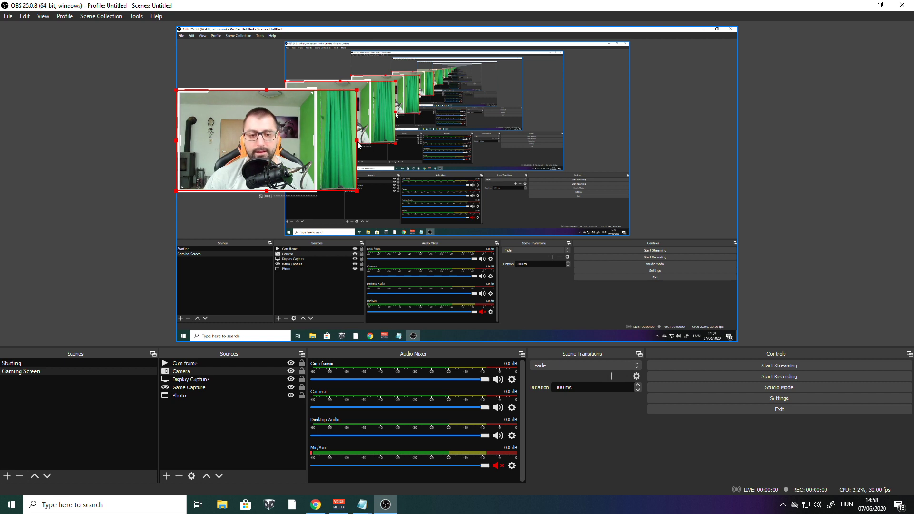
drag(357, 141, 318, 144)
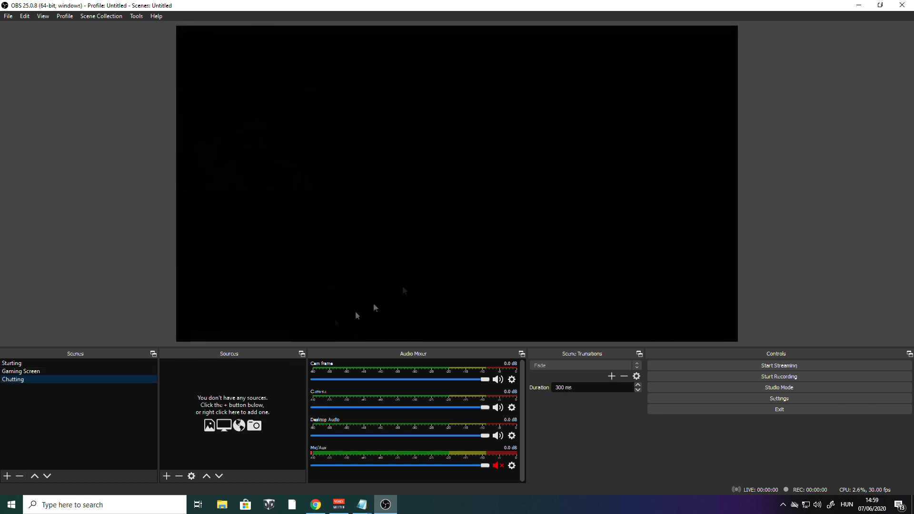
Reuse the existing Camera as a Video Capture Device in Chatting, then switch to the browser
click(169, 476)
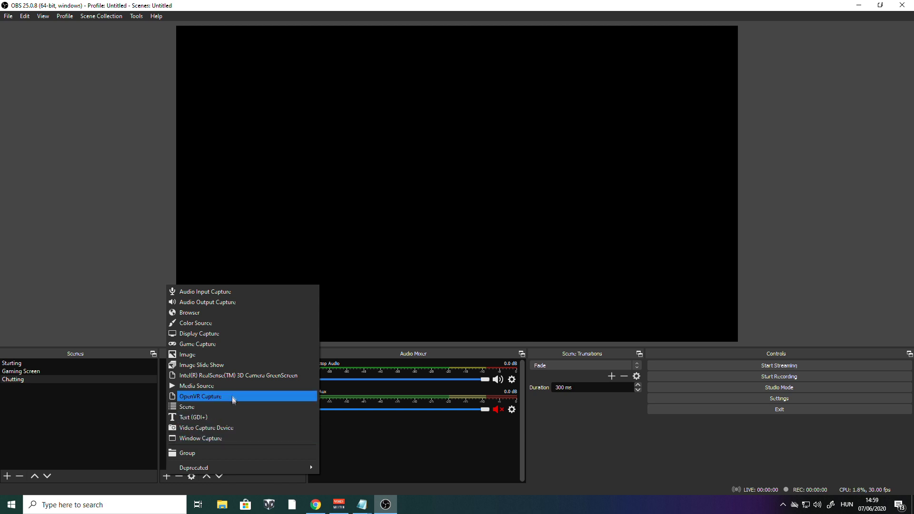
click(234, 428)
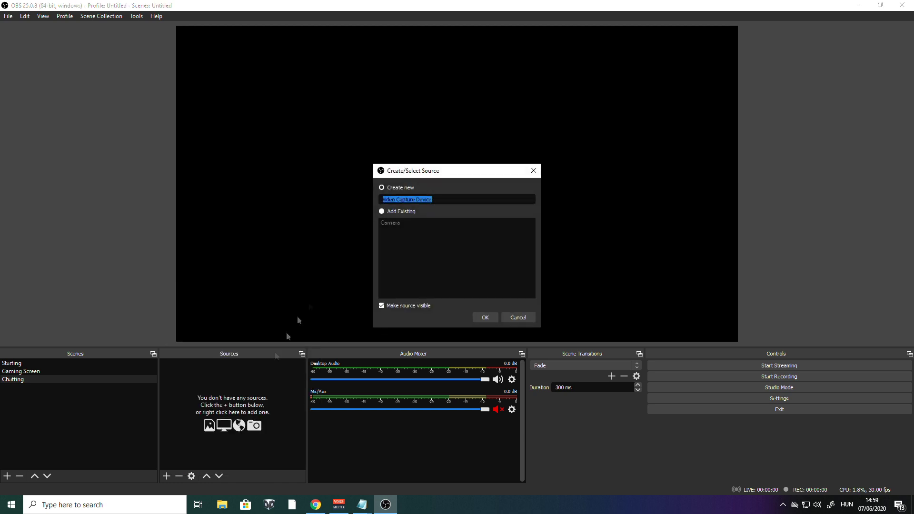
click(381, 211)
click(391, 223)
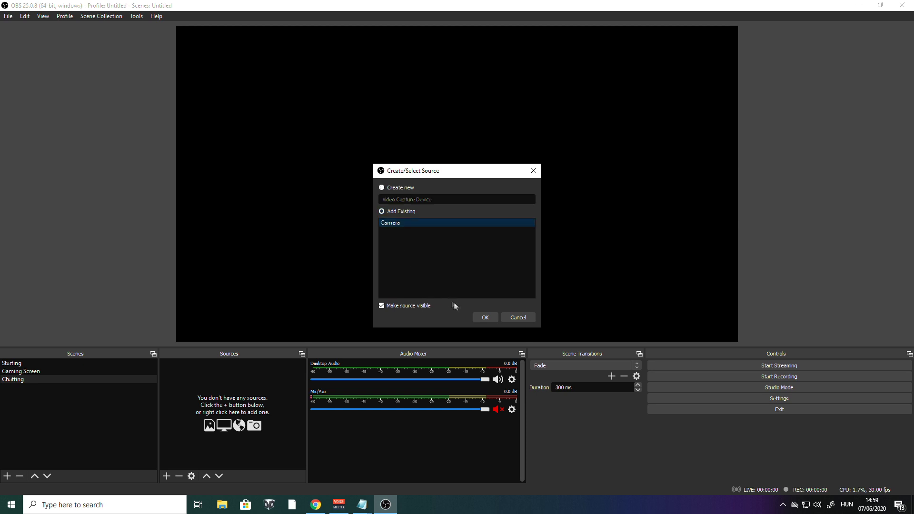
click(486, 318)
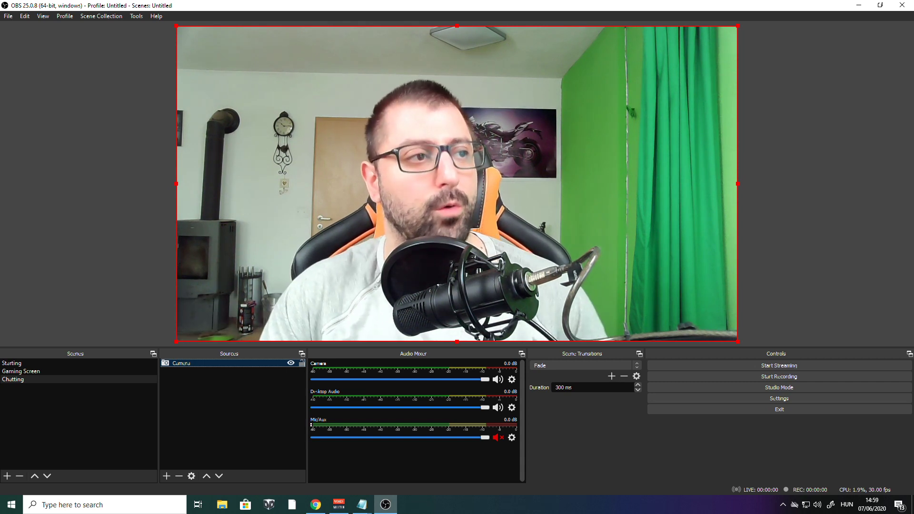
key(alt+Tab)
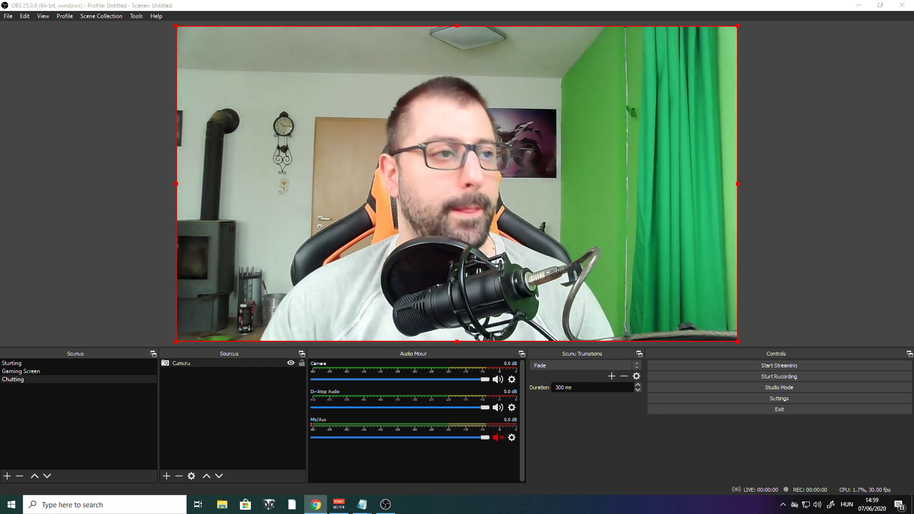
Maximize Chrome, log in to Streamlabs with Twitch, and open the Chat Box widget from All Widgets
click(316, 504)
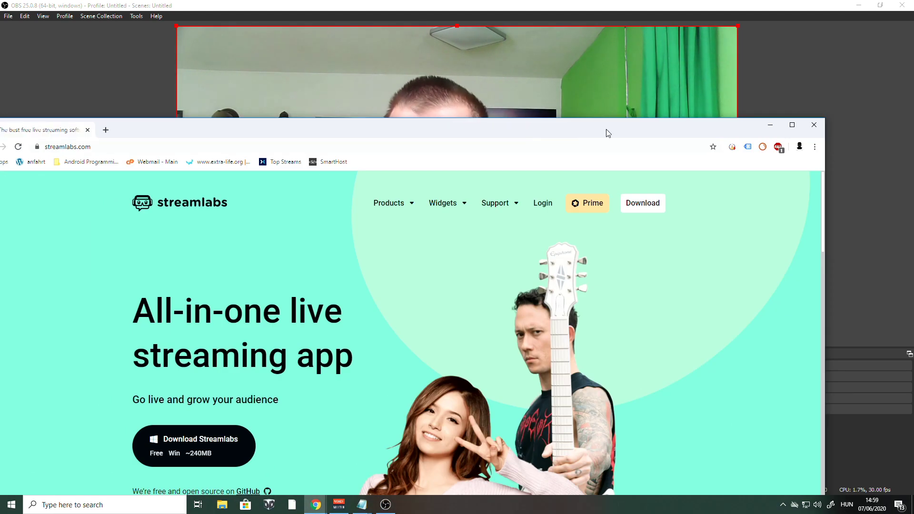
double_click(607, 132)
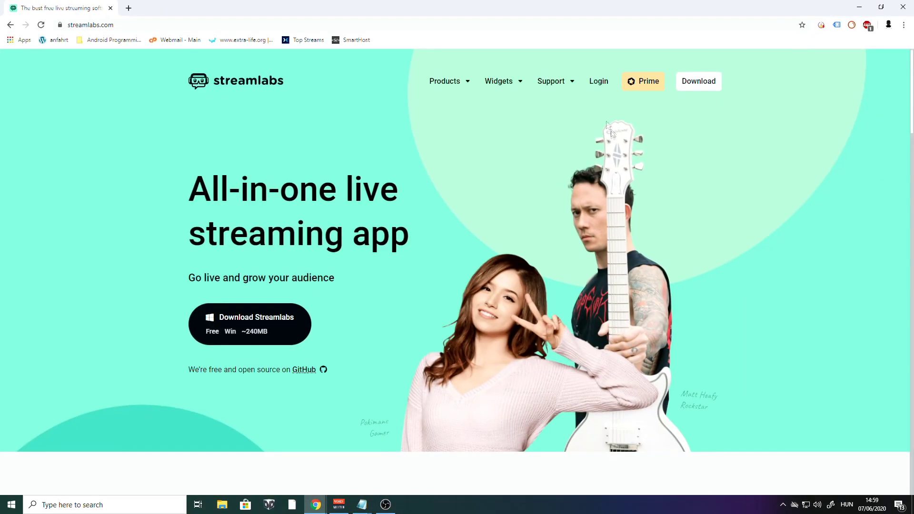
click(602, 90)
click(599, 255)
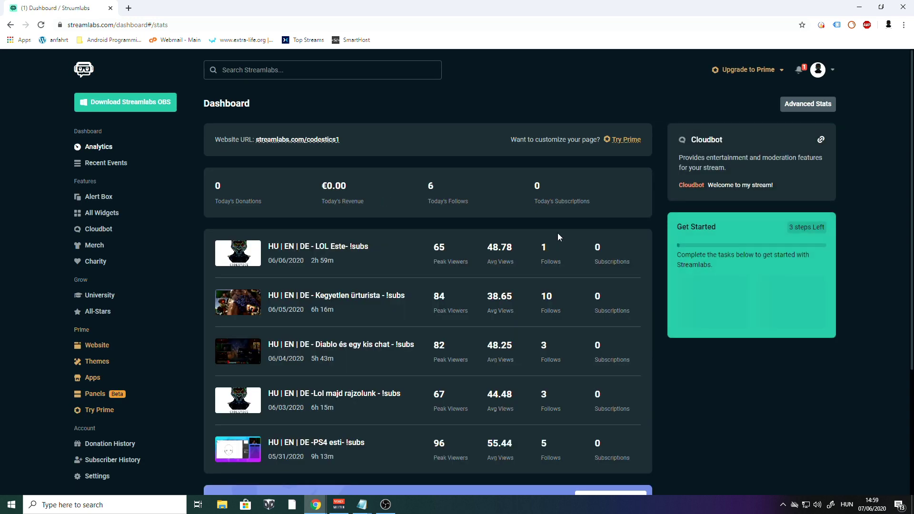
click(117, 216)
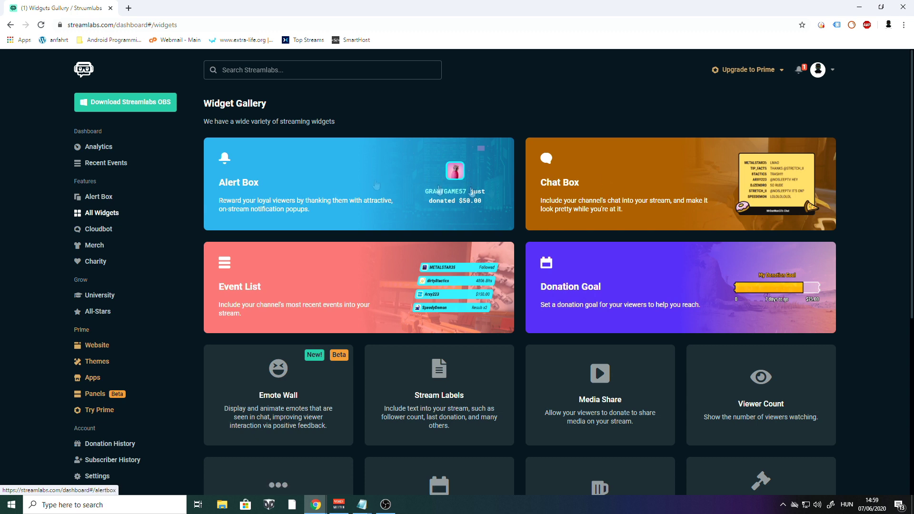
click(649, 180)
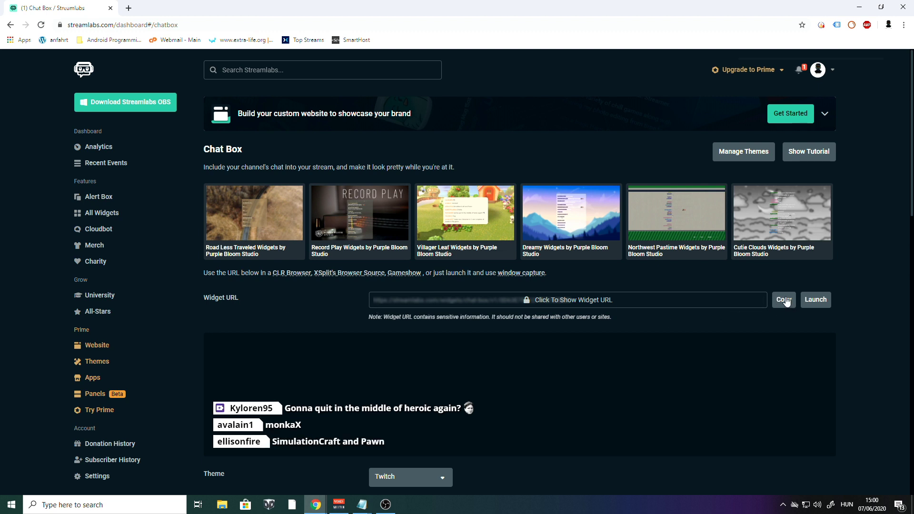
Copy the Chat Box widget URL, keep the Twitch theme, and review the remaining chat settings
click(784, 300)
scroll(541, 332, down, 5)
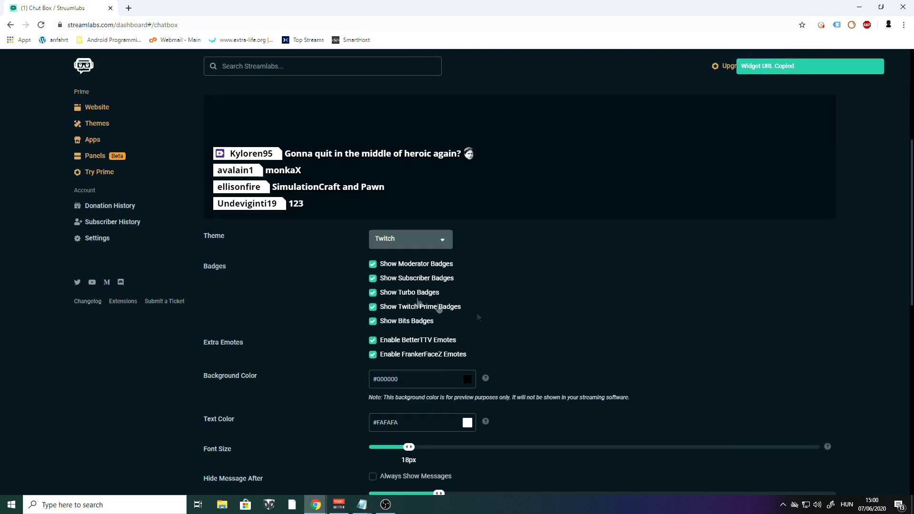
click(438, 240)
click(430, 244)
scroll(459, 176, down, 4)
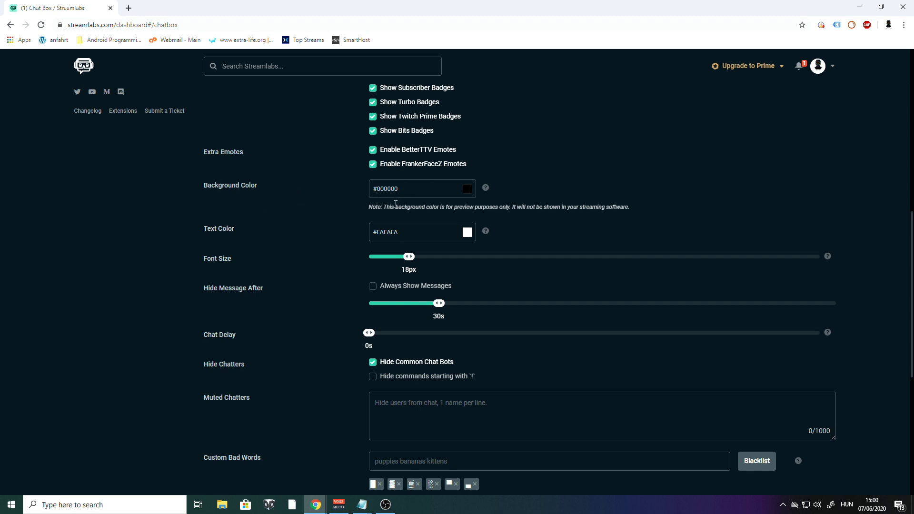
scroll(395, 203, down, 2)
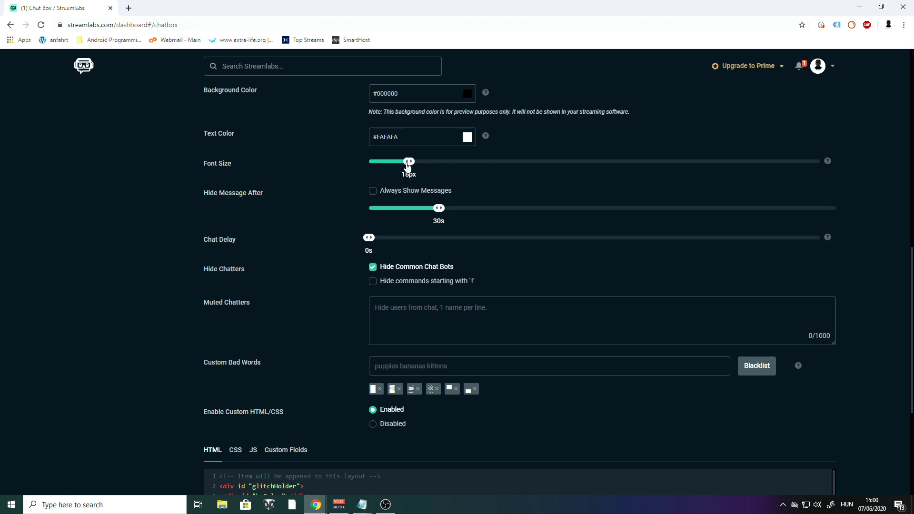
scroll(390, 286, down, 1)
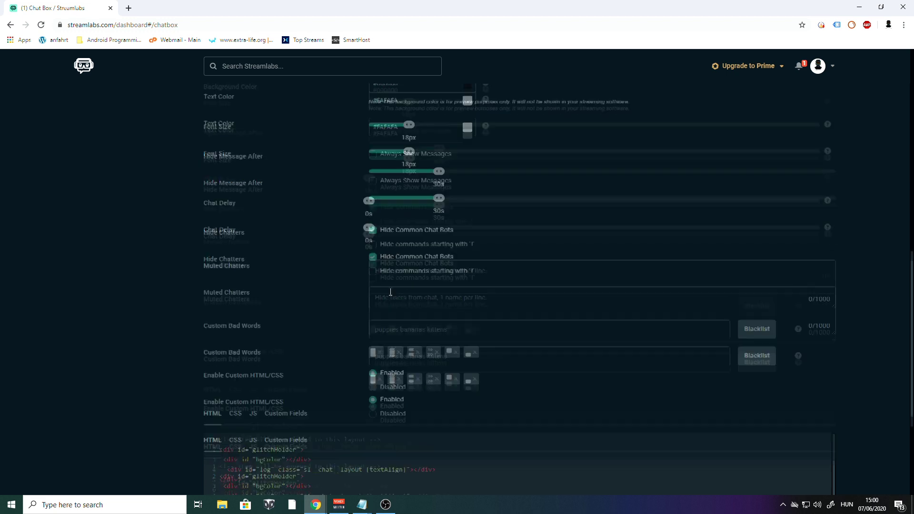
scroll(390, 291, down, 3)
scroll(262, 319, down, 3)
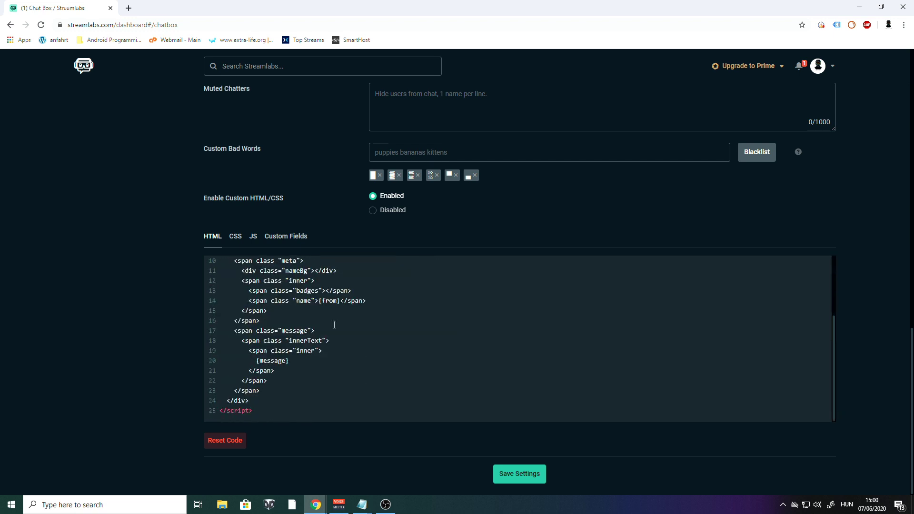
scroll(334, 324, up, 3)
scroll(339, 299, up, 15)
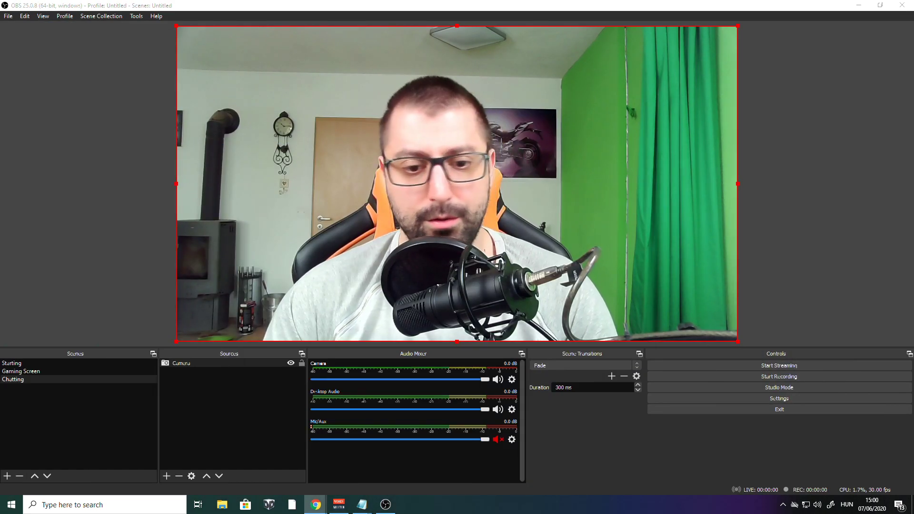
Add a new Browser source named 'Chat' to the Chatting scene
click(204, 424)
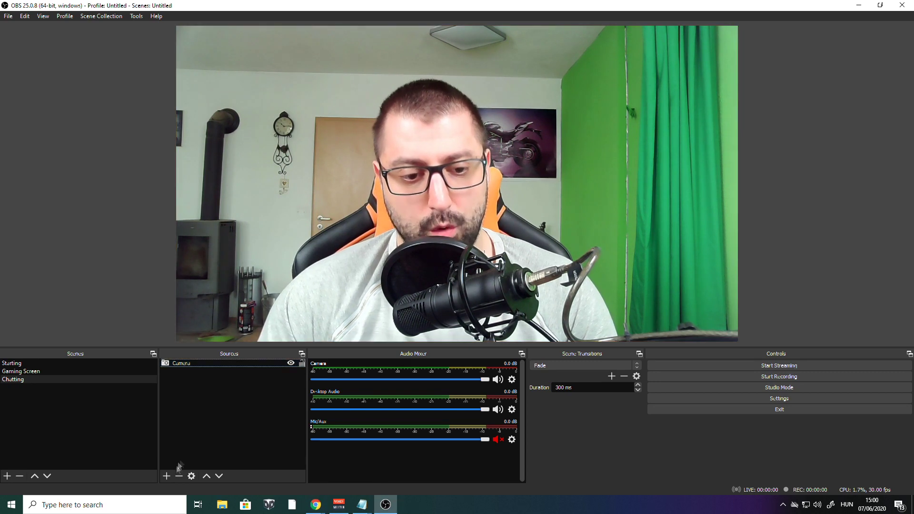
click(167, 476)
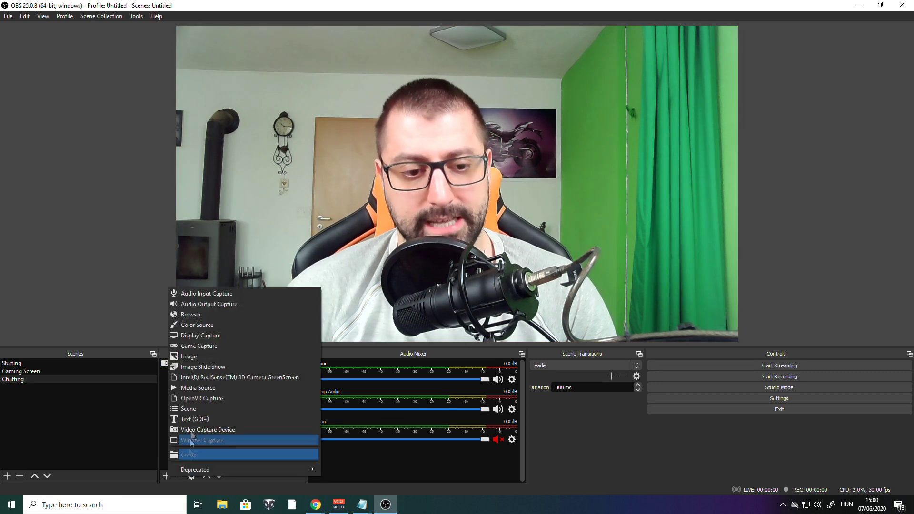
click(233, 314)
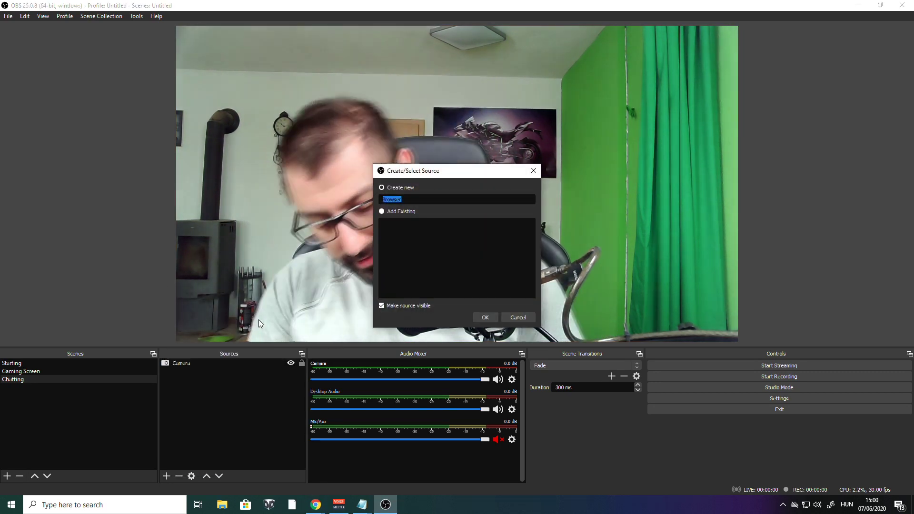
text(Chat)
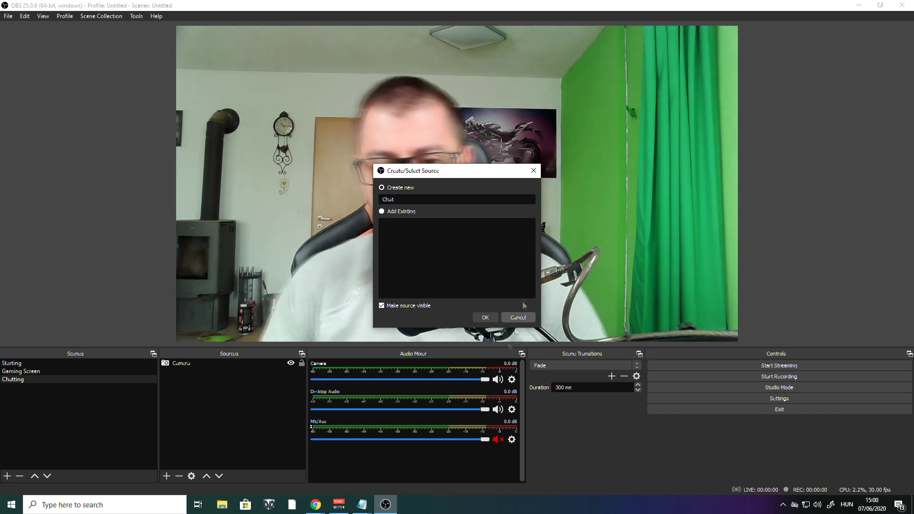
click(485, 317)
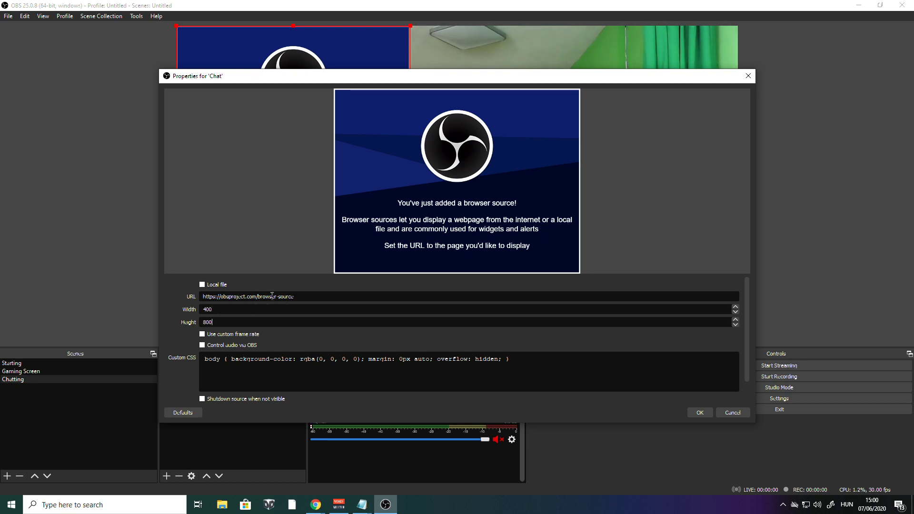
Replace the Chat source's default URL with the copied widget URL at 400×800
click(313, 296)
drag(321, 297, 93, 303)
drag(498, 78, 491, 79)
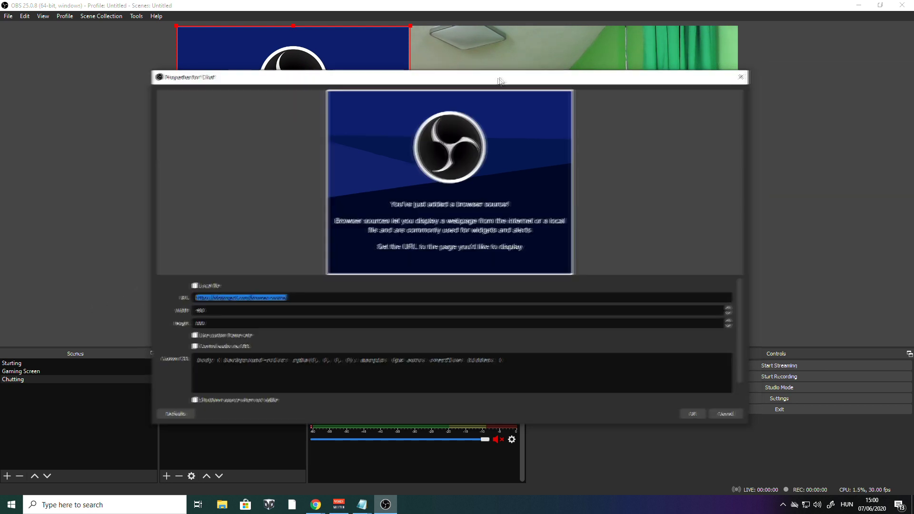
key(Return)
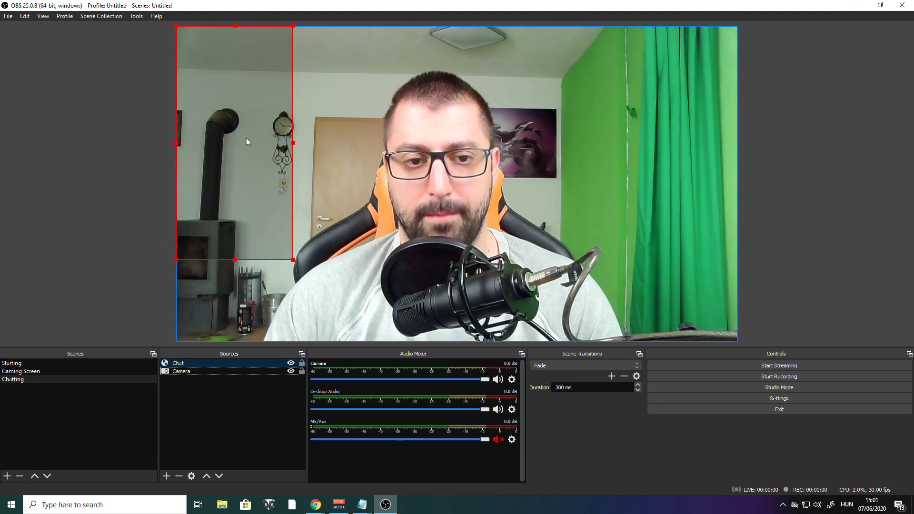
Move the Chat overlay onto the green curtain at the right of the camera view
drag(247, 143, 671, 198)
click(833, 201)
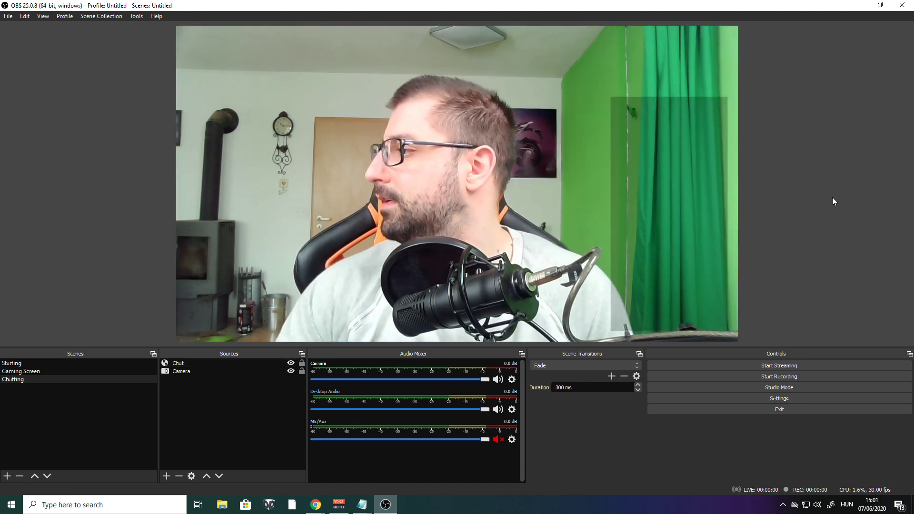